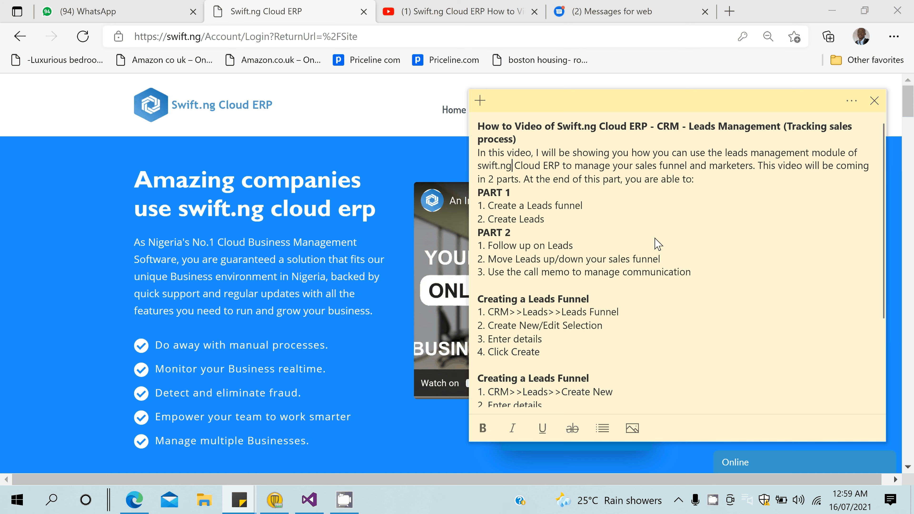
Read through the guide's leads funnel and Using the Call Memo steps.
key(Down)
key(Down)
key(Down)
key(Down)
key(Down)
key(Down)
key(Down)
key(Down)
key(Down)
key(Down)
key(Down)
key(Down)
key(Down)
key(Down)
key(Down)
key(Down)
key(Down)
key(Down)
key(Down)
key(Down)
key(Down)
key(Down)
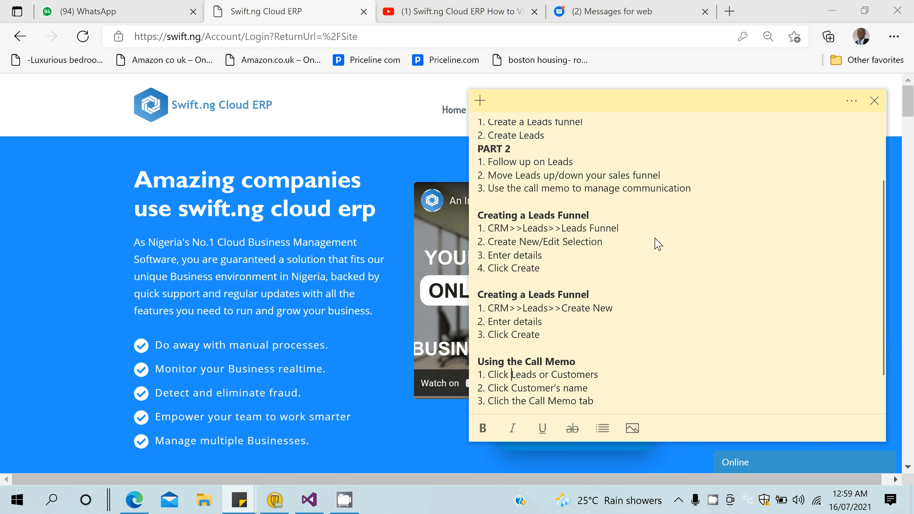
key(Up)
key(Up)
key(Up)
key(Up)
key(Up)
key(Up)
key(Up)
key(Up)
key(Down)
key(Down)
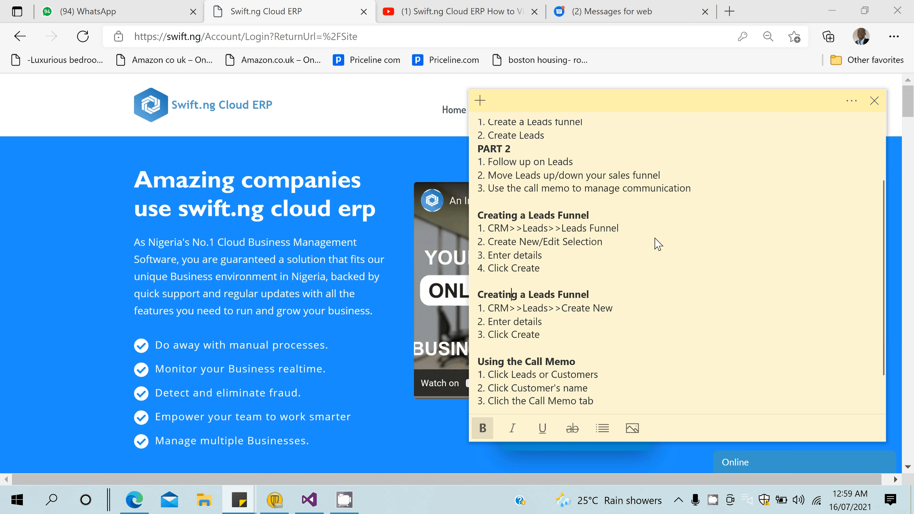
key(Down)
key(Down)
key(Down)
key(Down)
key(Down)
key(Down)
key(Down)
key(Down)
key(Down)
key(Down)
key(Down)
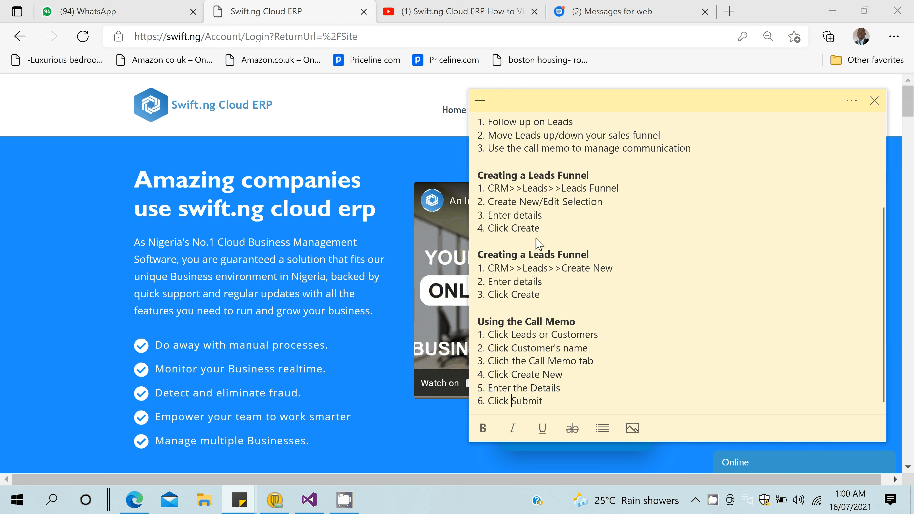
Log in to the ERP with saved credentials, choose Hamza Nig Ltd, and expand CRM.
click(355, 142)
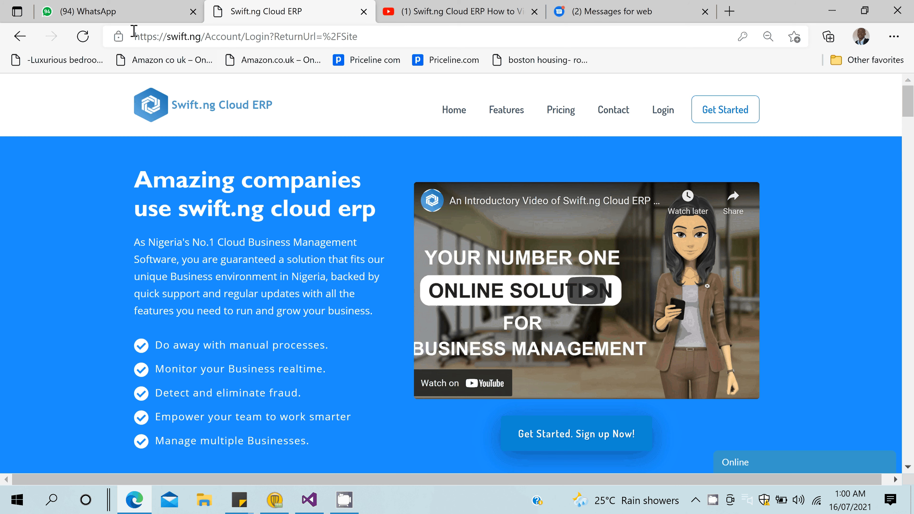
scroll(664, 118, down, 1)
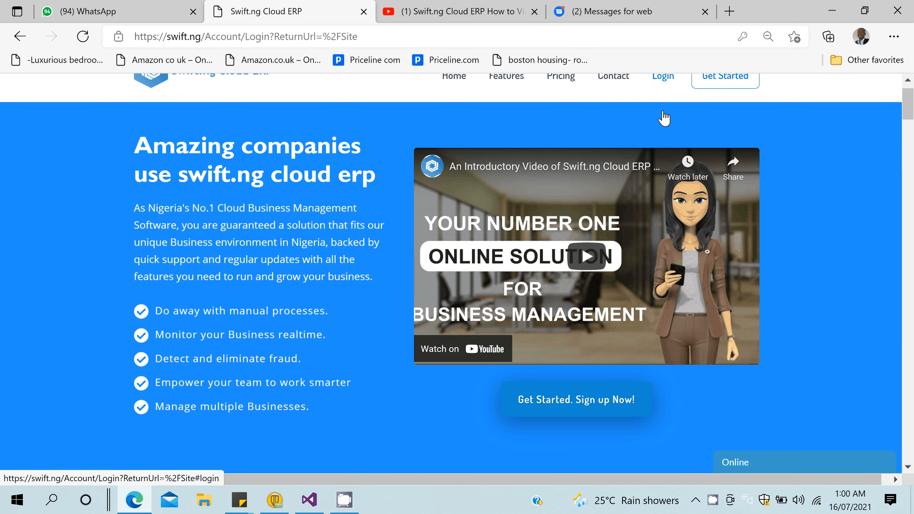
click(663, 76)
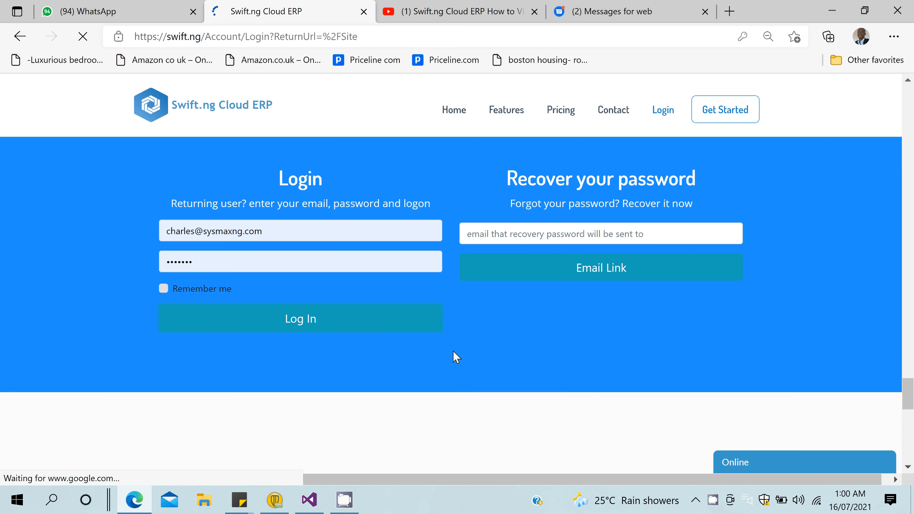
click(371, 313)
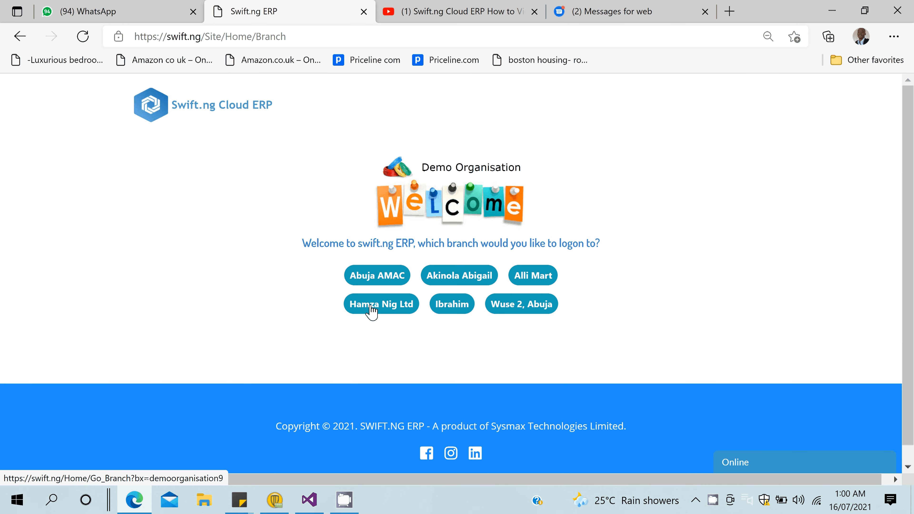
click(370, 305)
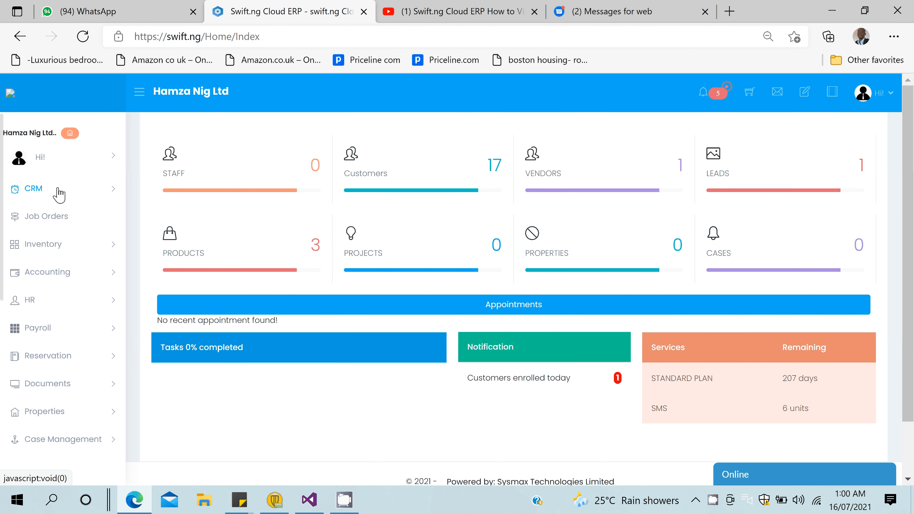
click(39, 186)
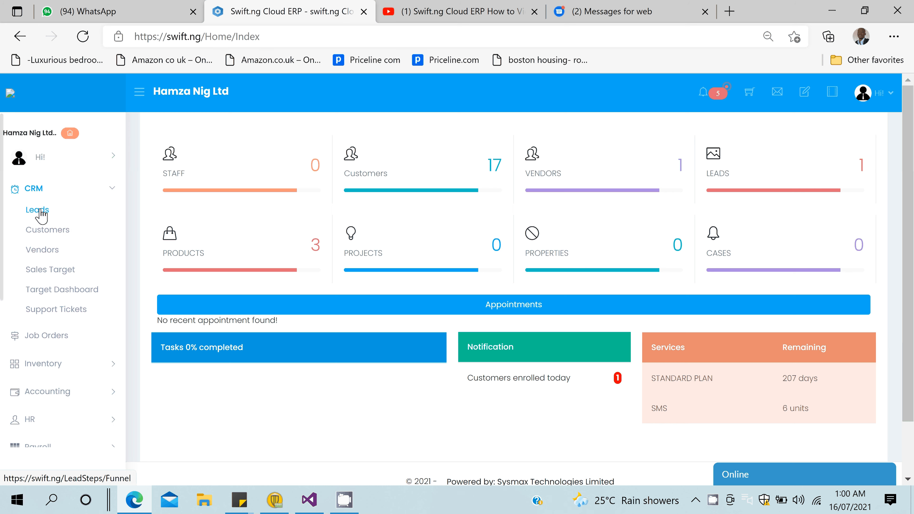
Open CRM Leads and open the lead card in the Issue an Invoice stage.
click(38, 211)
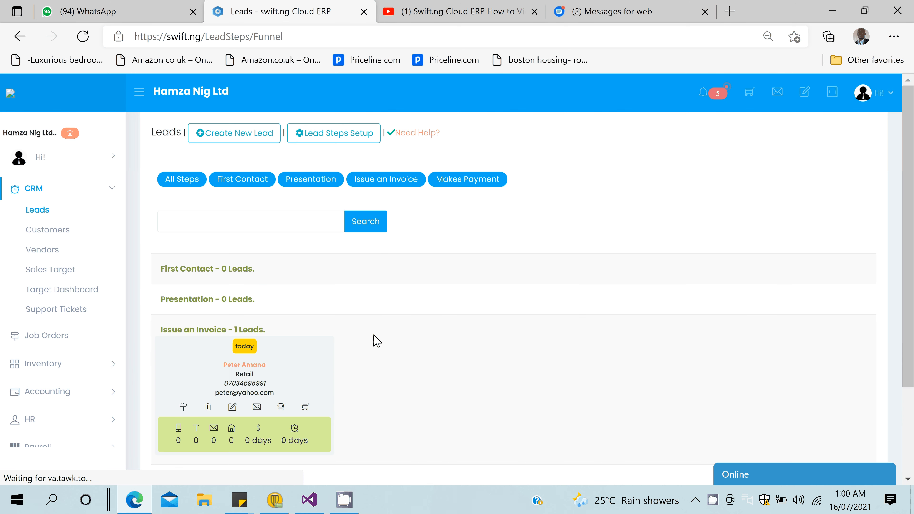
scroll(376, 340, down, 3)
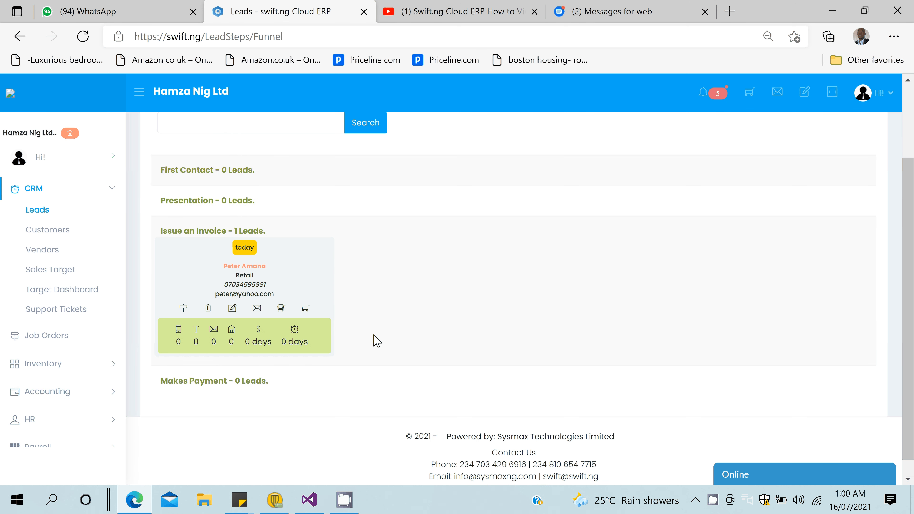
scroll(374, 336, down, 1)
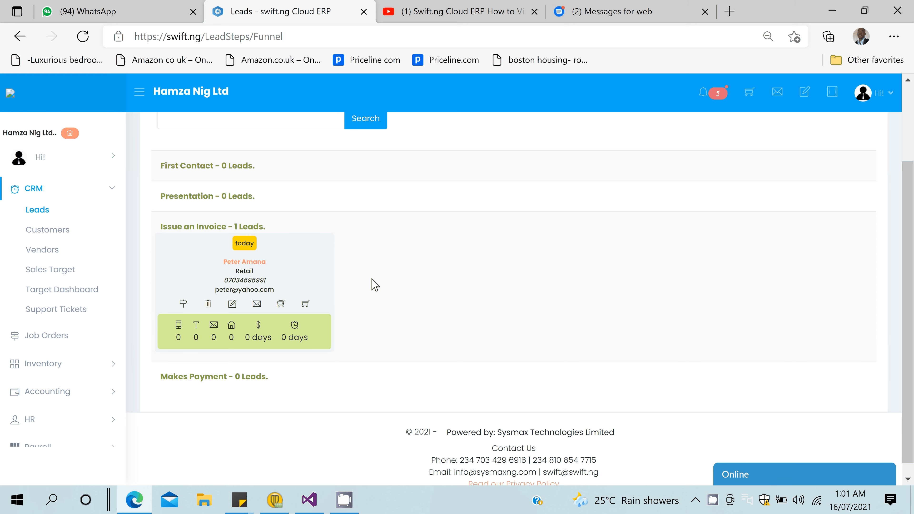
click(248, 267)
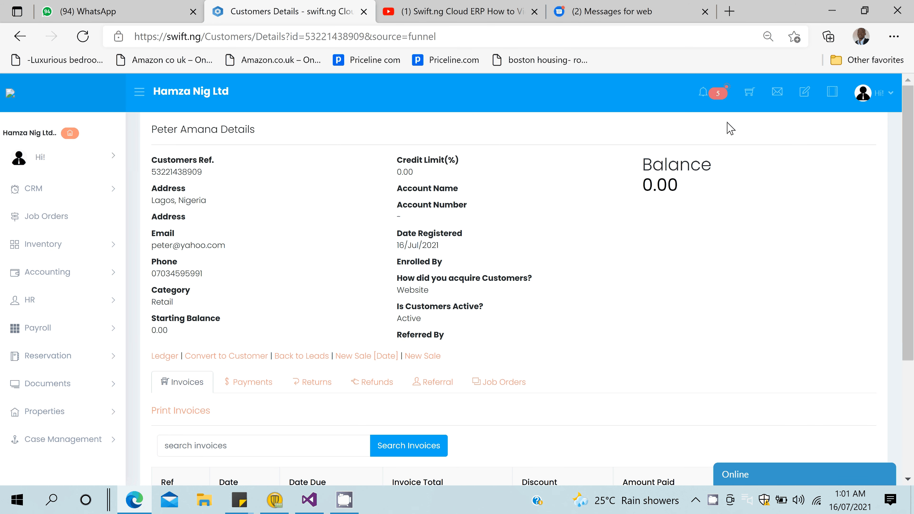
View the lead's Payments, Returns and Refunds tabs, ending on the empty 0.00 Refunds list.
scroll(172, 283, down, 4)
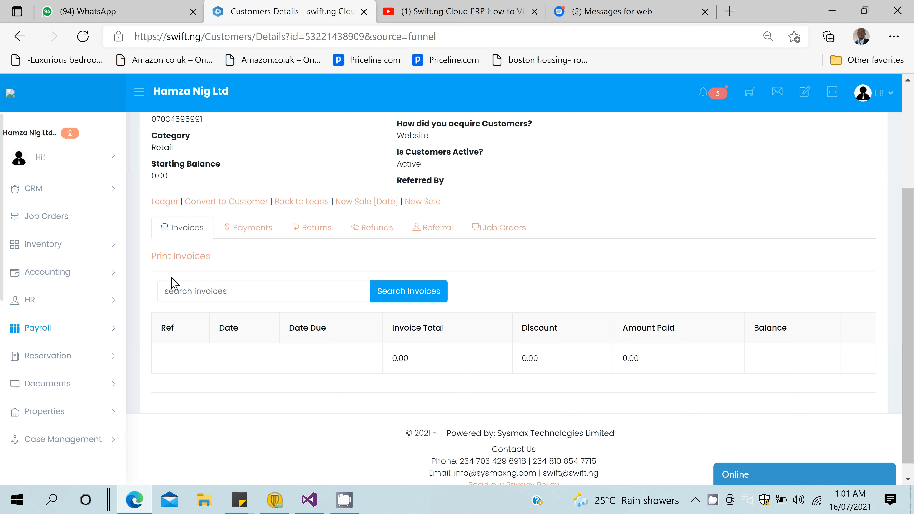
click(245, 229)
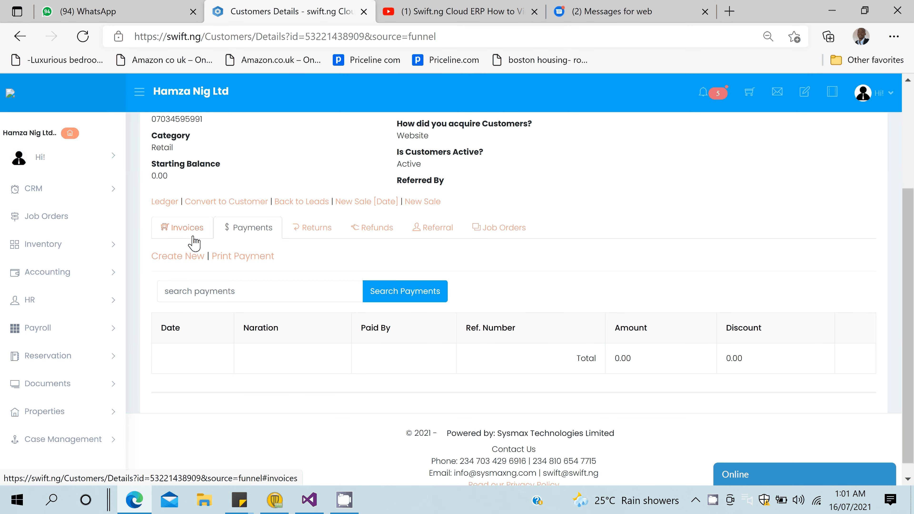
click(311, 227)
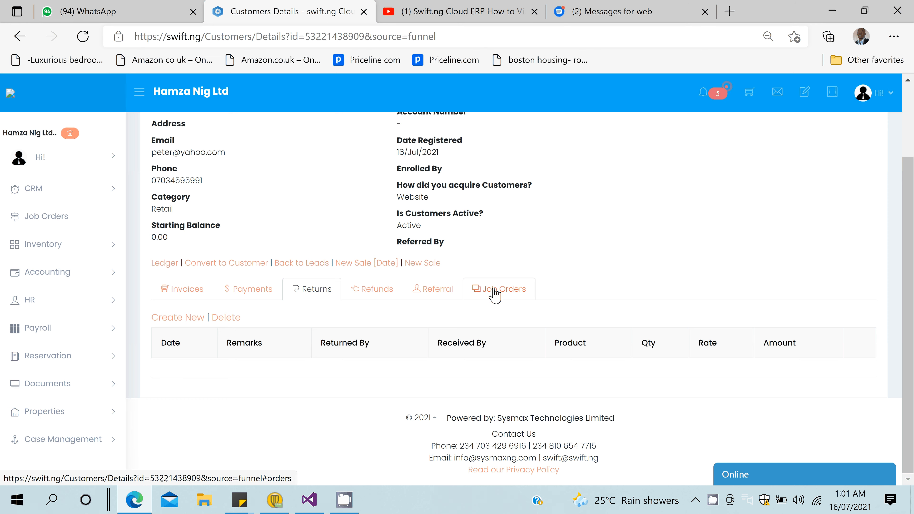
click(372, 289)
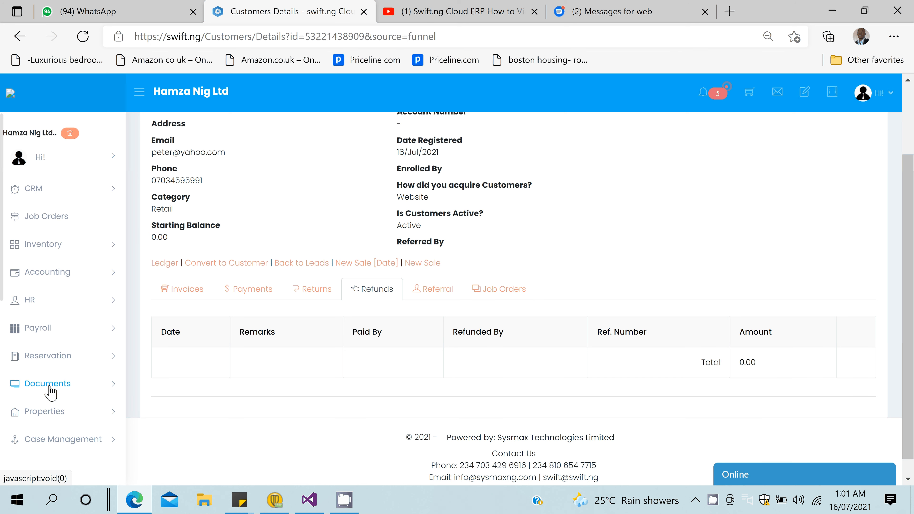
scroll(51, 392, down, 5)
scroll(50, 393, down, 3)
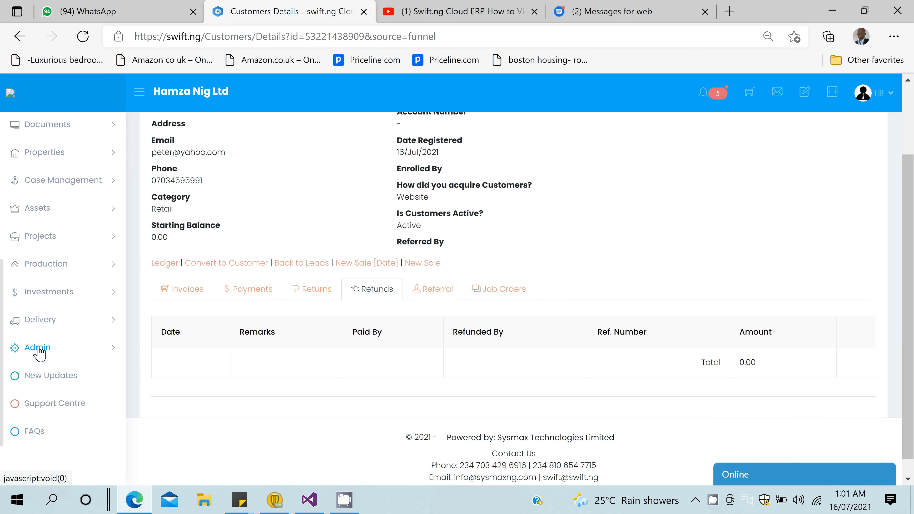
Enable the Call Memo feature under Admin > Enable Features, then return to CRM Leads.
click(40, 351)
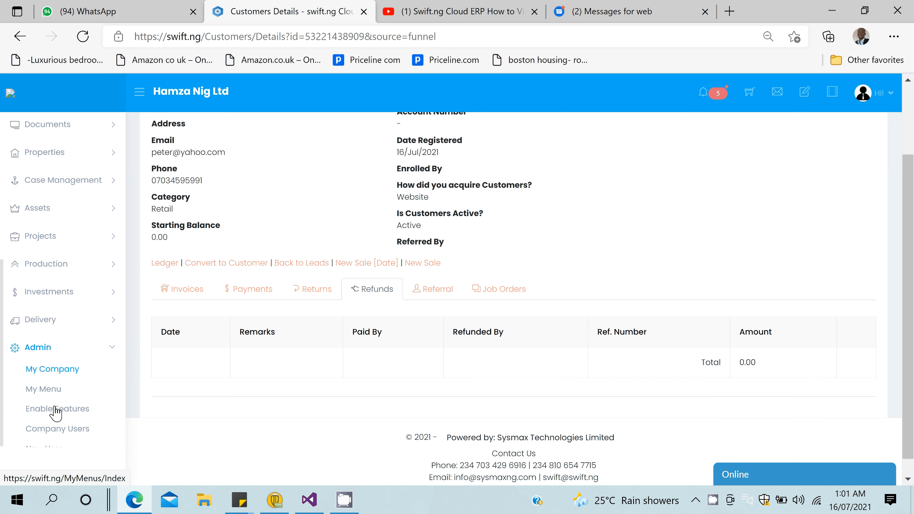
click(56, 409)
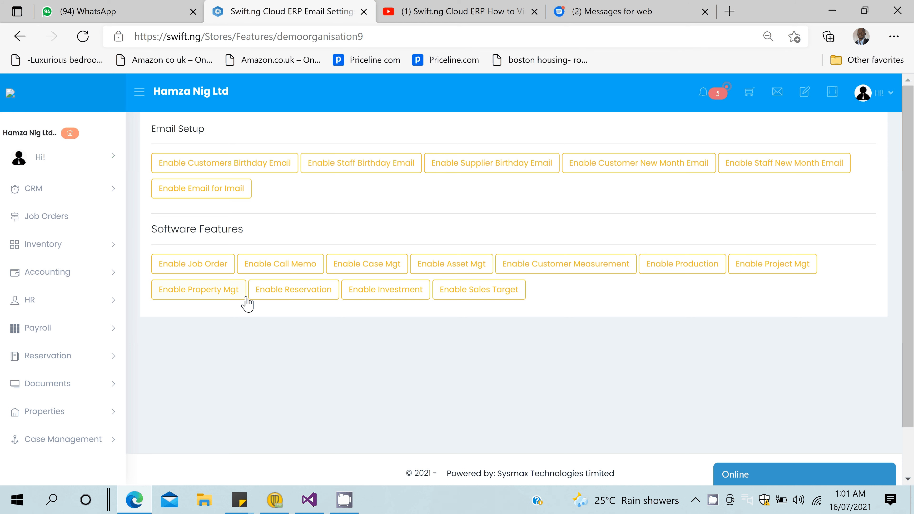
click(279, 263)
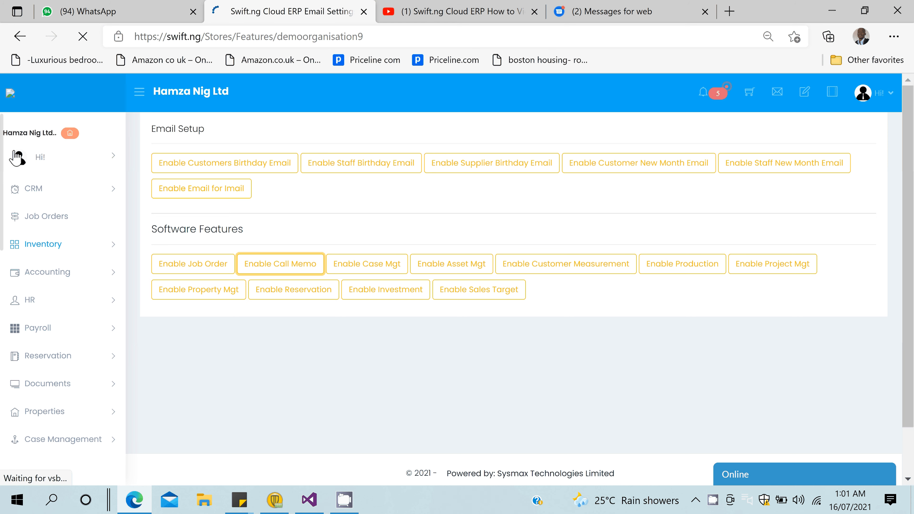
click(34, 189)
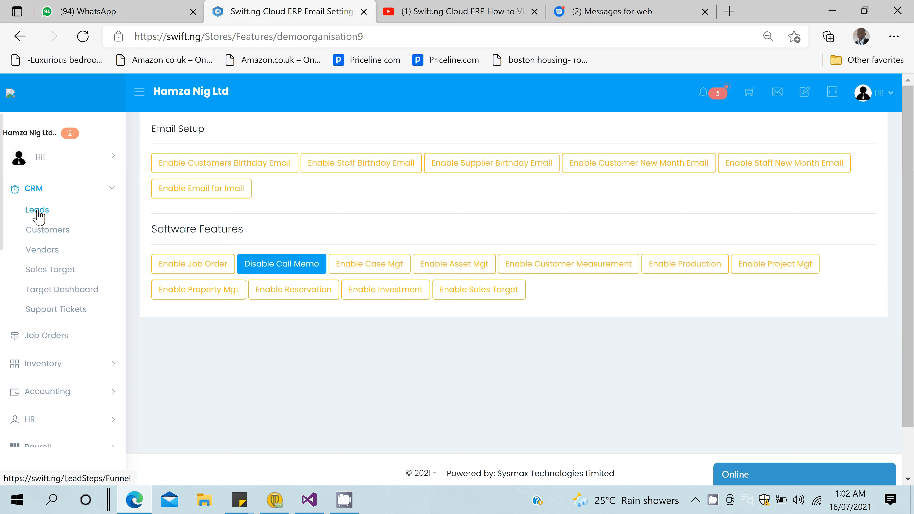
click(37, 210)
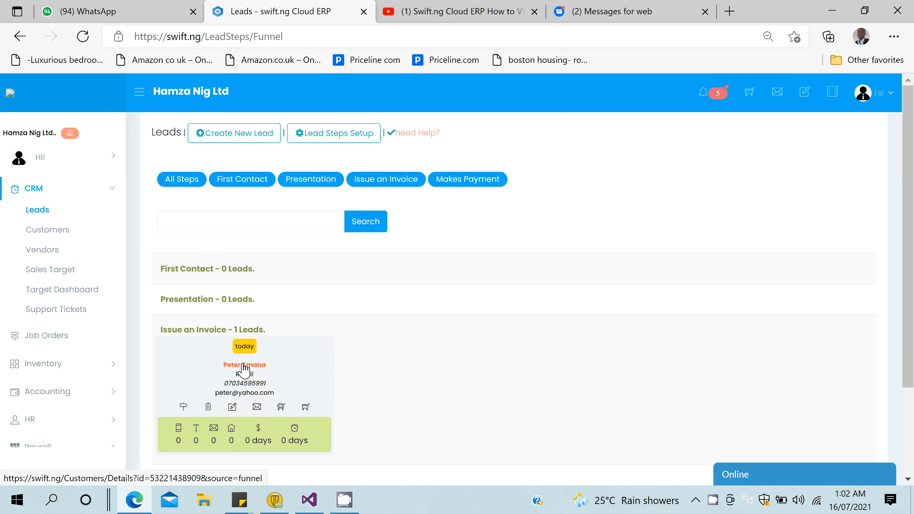
Start a new call memo for the lead with Phone Call method and a different staff member.
click(243, 365)
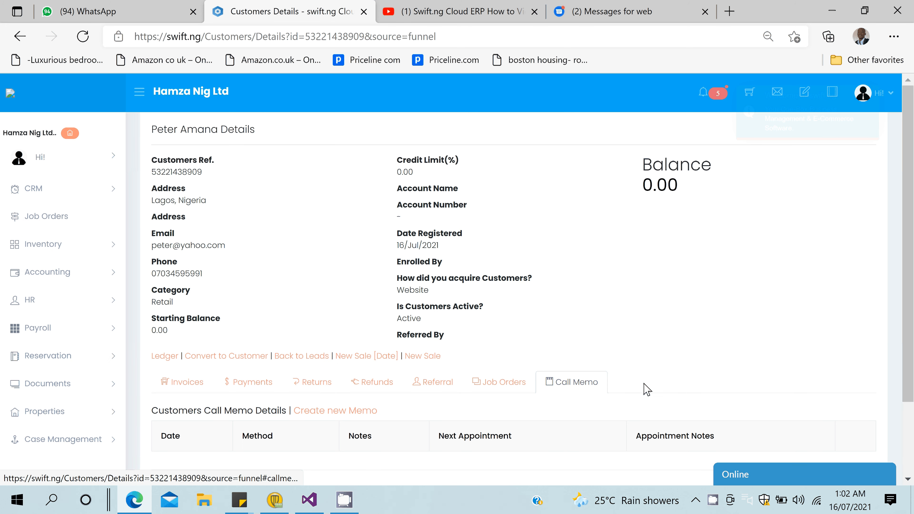
scroll(216, 296, down, 3)
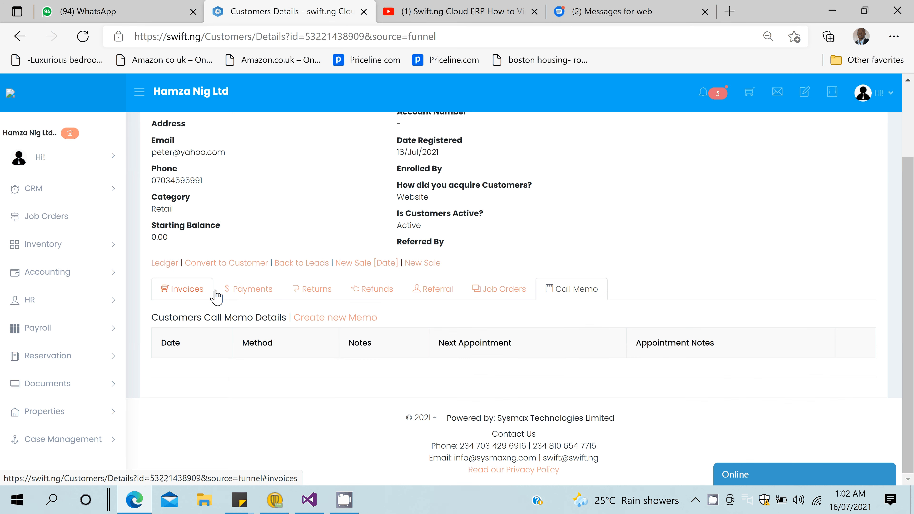
click(308, 322)
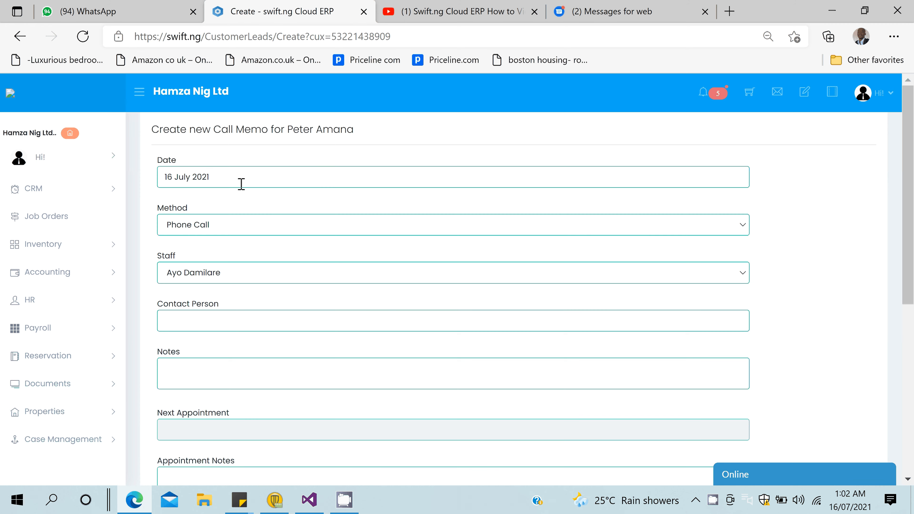
click(222, 225)
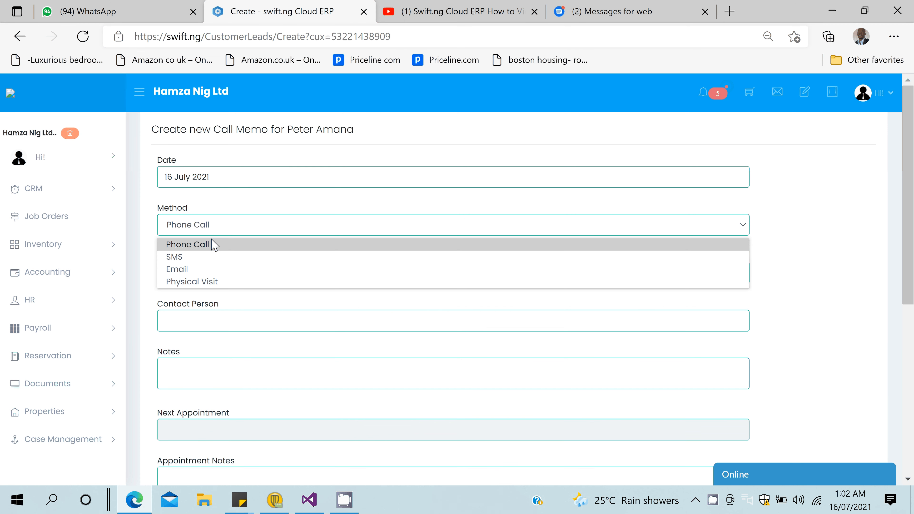
click(212, 244)
click(222, 278)
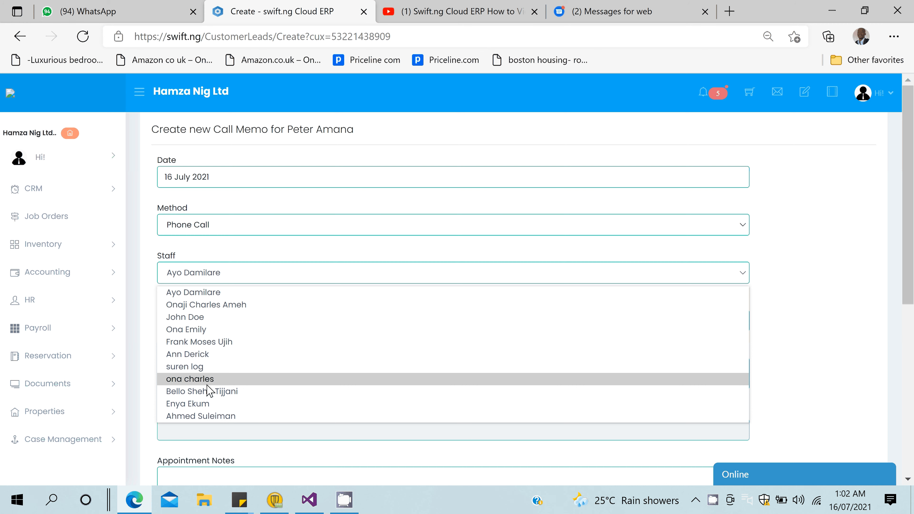
click(193, 305)
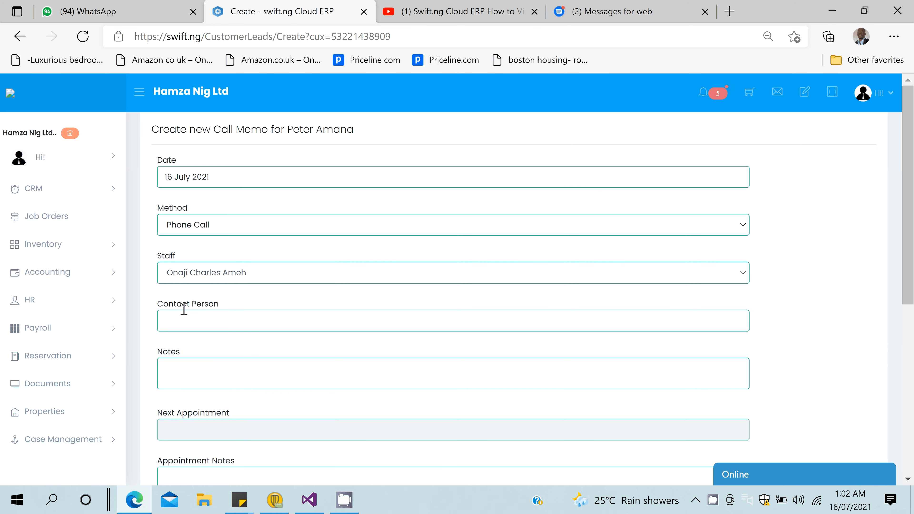
Enter the business owner's phone number as contact person and notes about his promised invoice payment.
click(184, 321)
text(Busine)
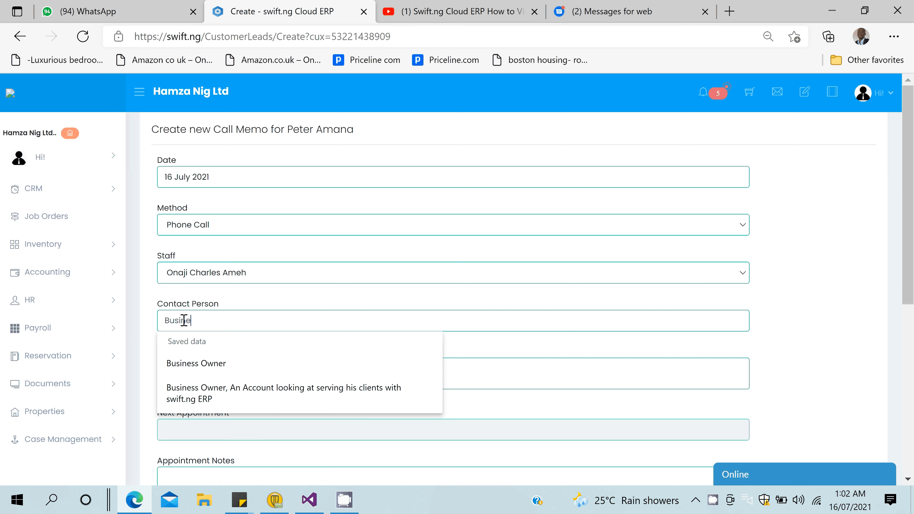
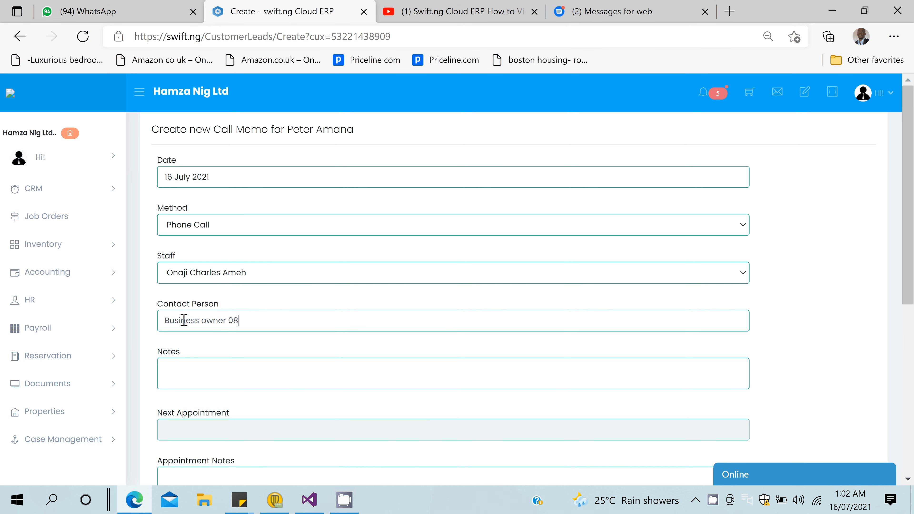
click(189, 383)
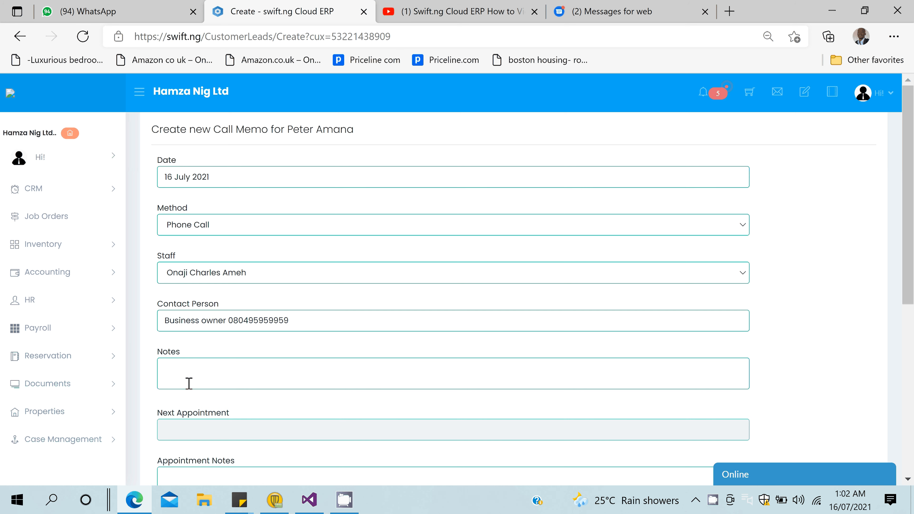
text(Called about)
text(oice)
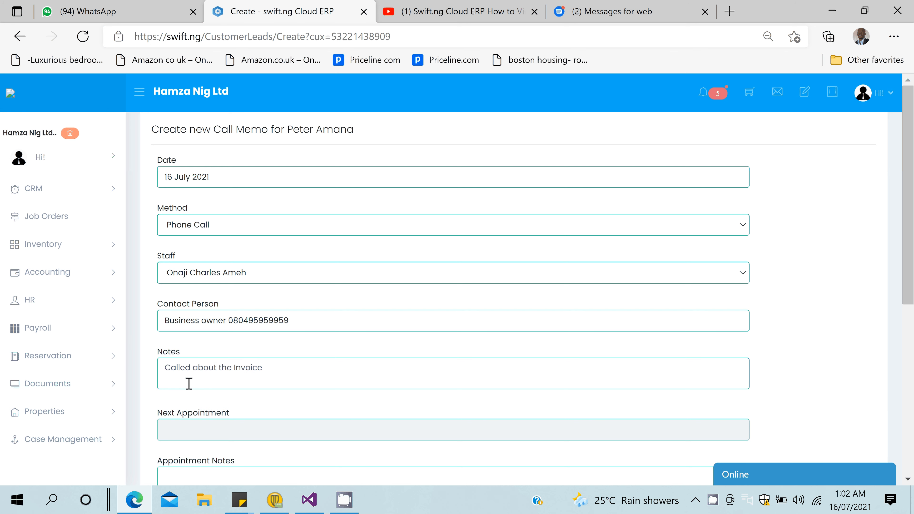
text( he promised)
text(making a )
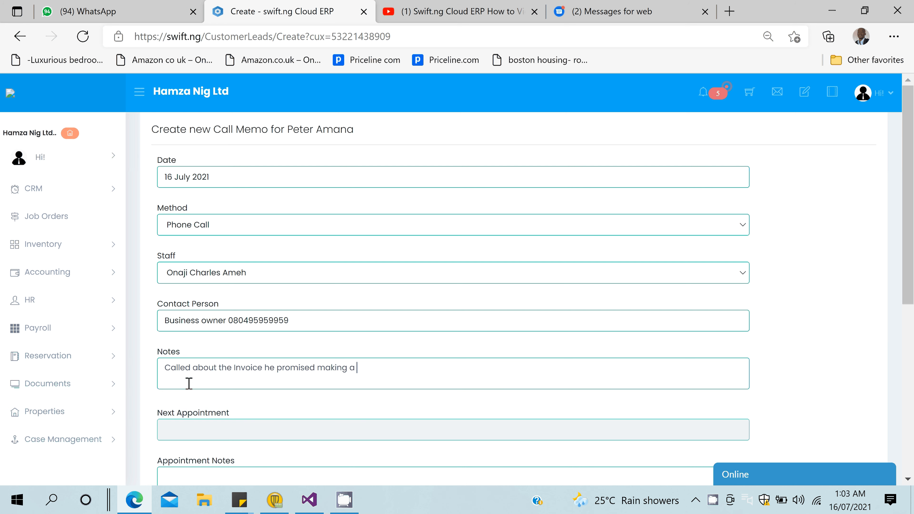
text(payment)
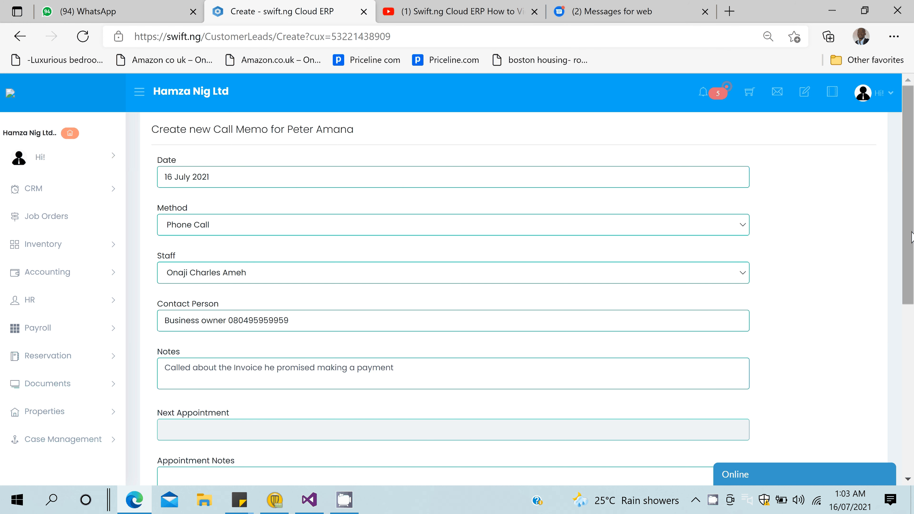
Leave Reminder set to No and create the call memo.
scroll(827, 377, down, 4)
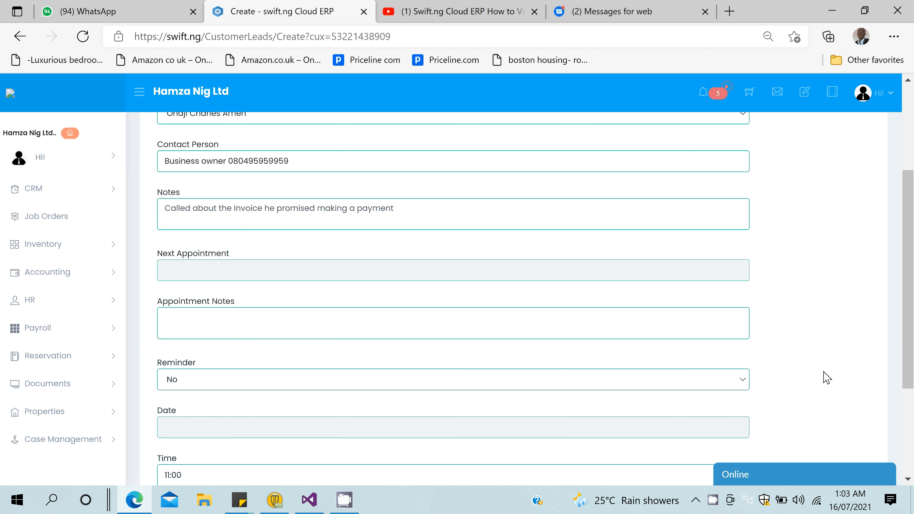
scroll(827, 377, down, 3)
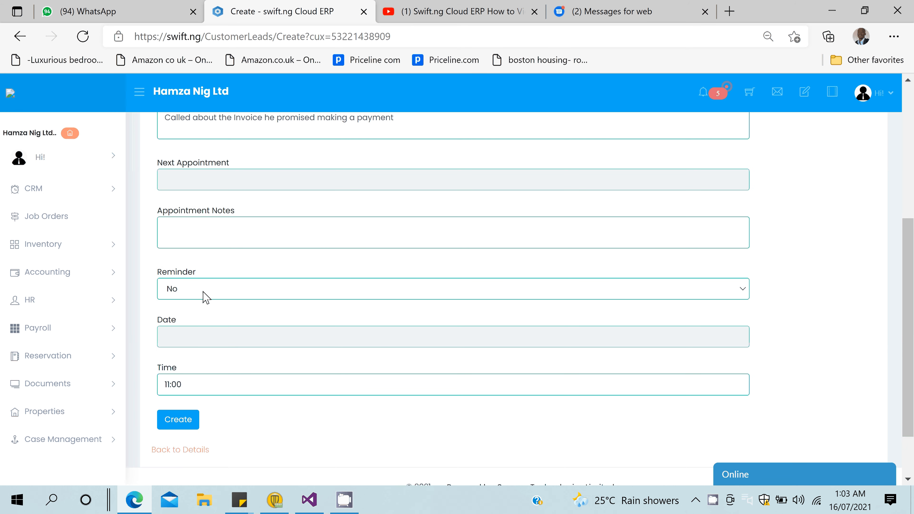
click(205, 292)
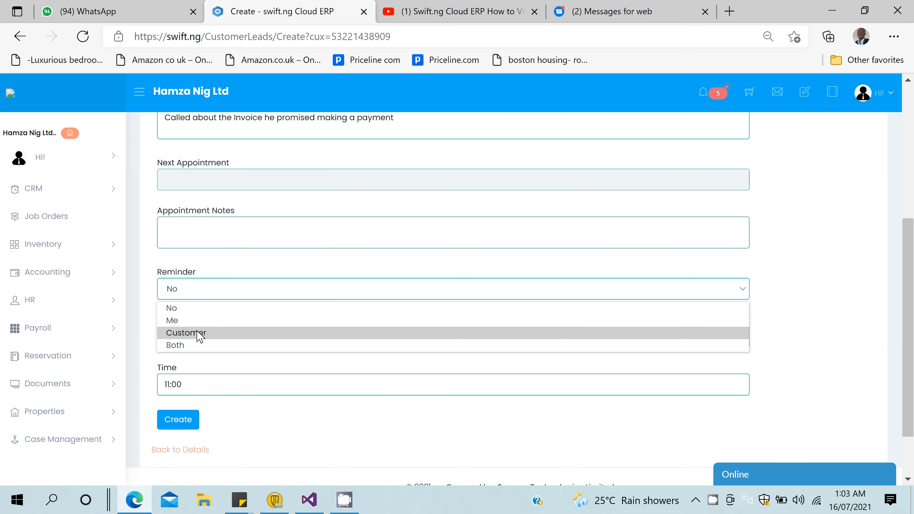
click(676, 241)
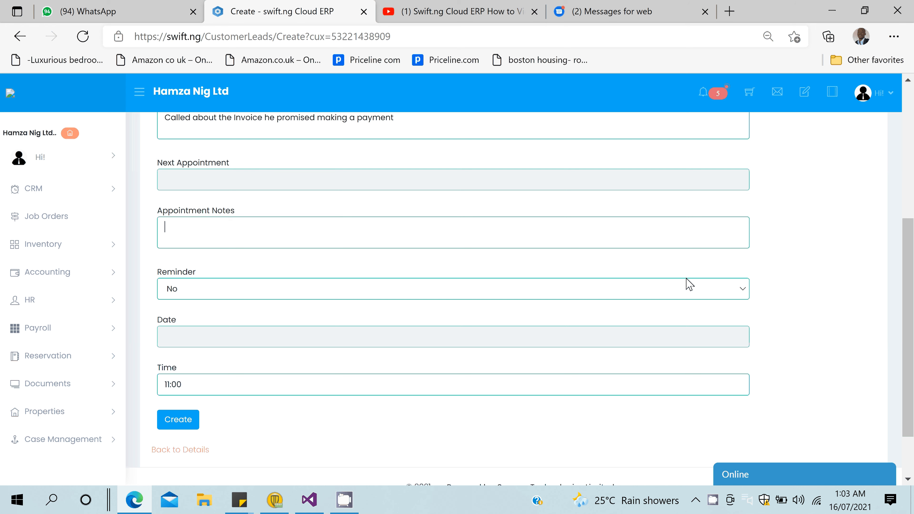
scroll(689, 285, down, 2)
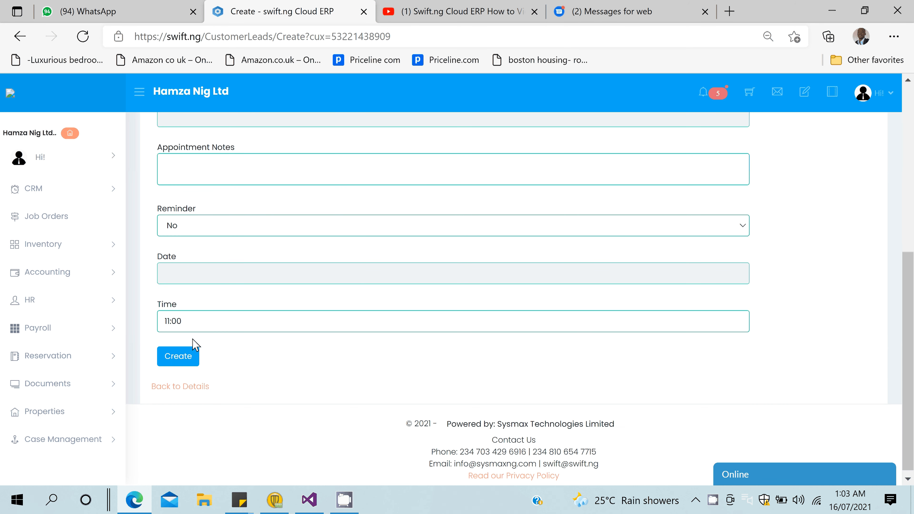
click(194, 351)
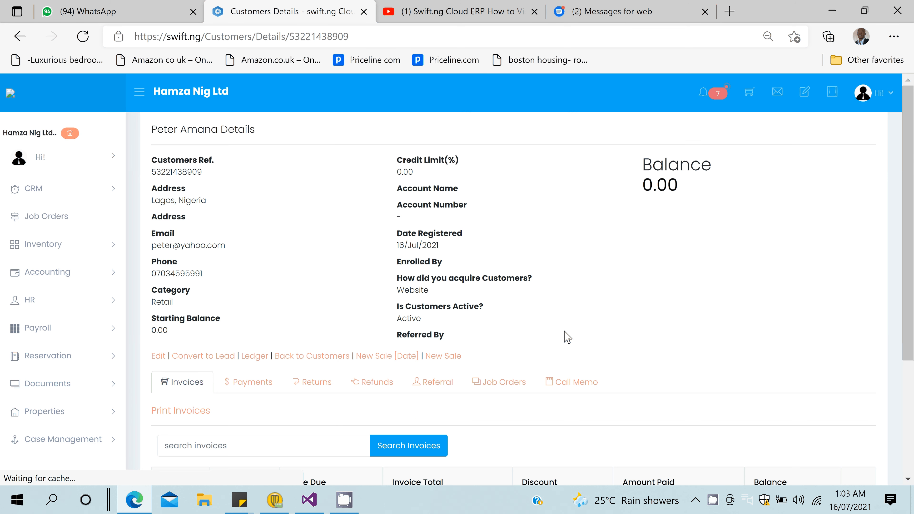
Check the lead's logged call memos.
click(576, 382)
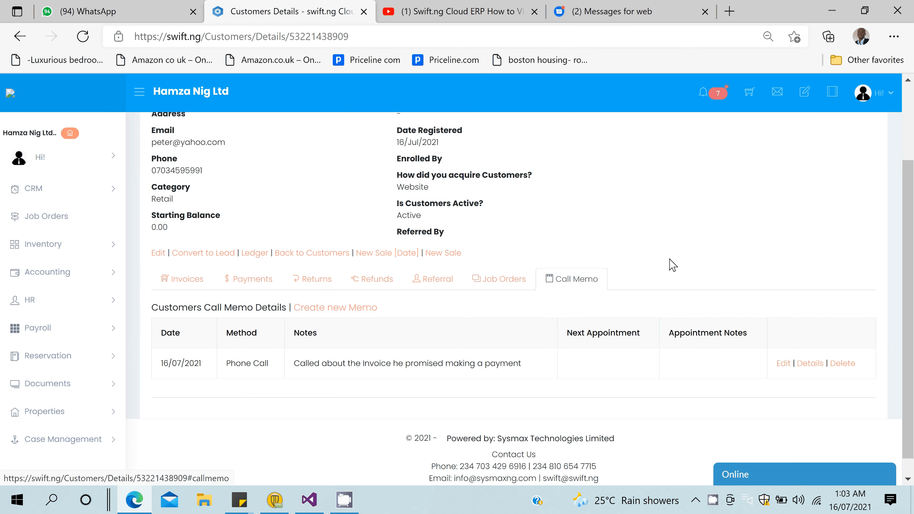
scroll(450, 338, down, 1)
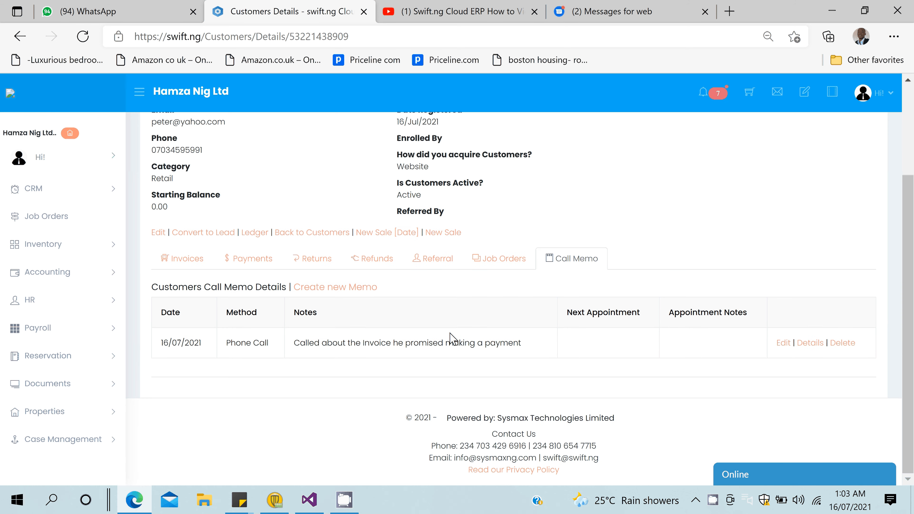
scroll(673, 191, up, 3)
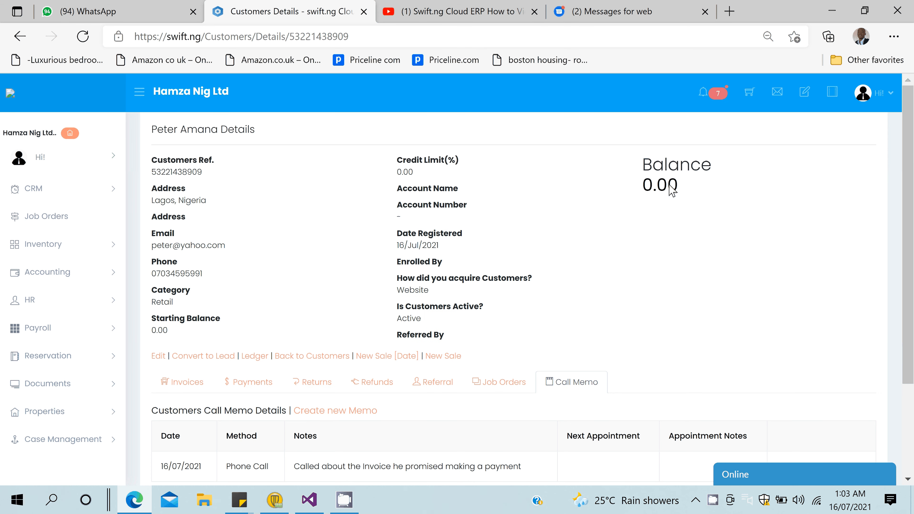
From notifications, open Today's call memos, then the customer's Call Memo tab history.
click(702, 92)
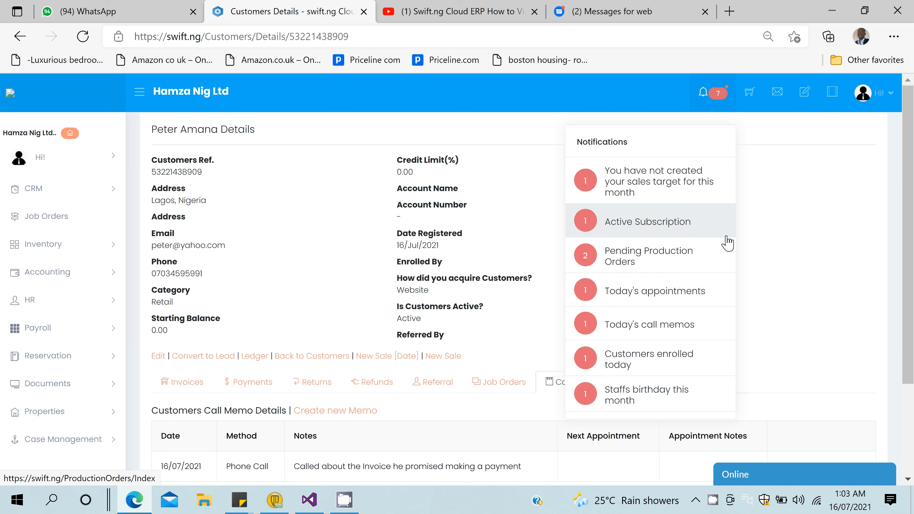
click(660, 314)
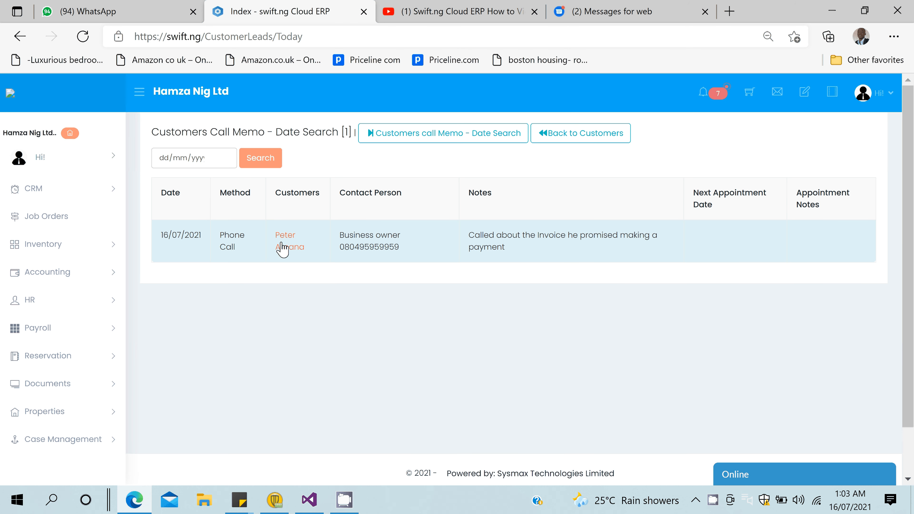
click(283, 248)
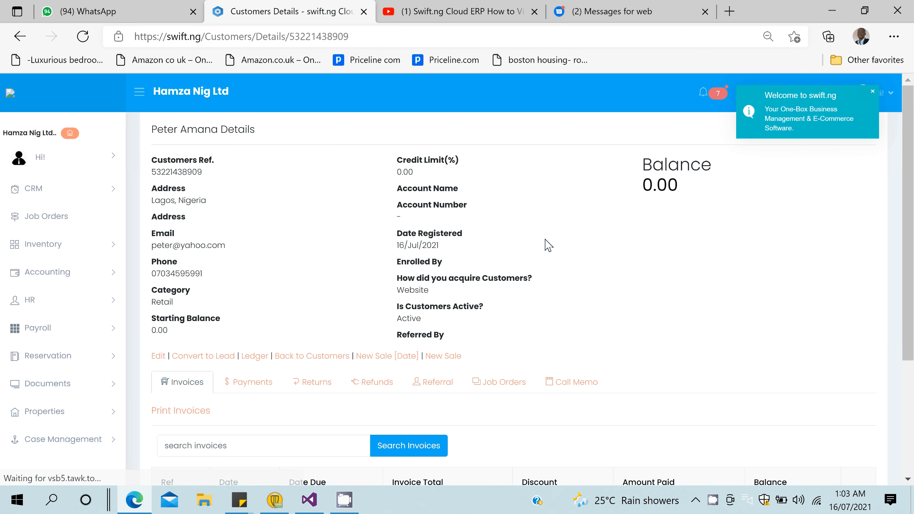
scroll(581, 338, down, 1)
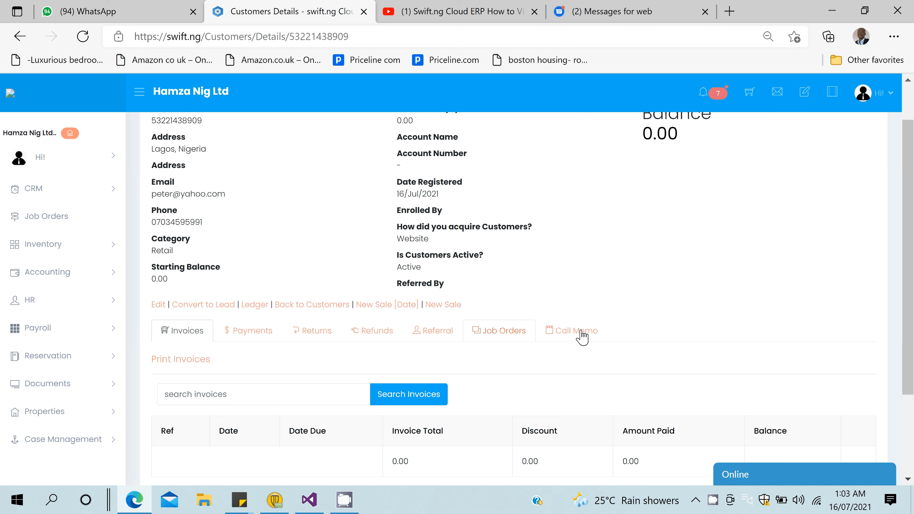
click(582, 330)
scroll(296, 431, down, 2)
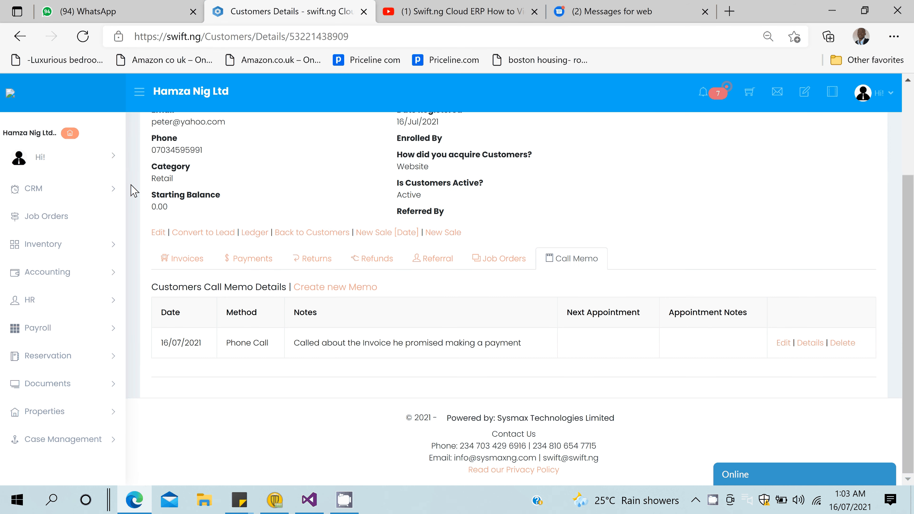
Look over the CRM Leads funnel, then open the CRM Customers list.
click(54, 189)
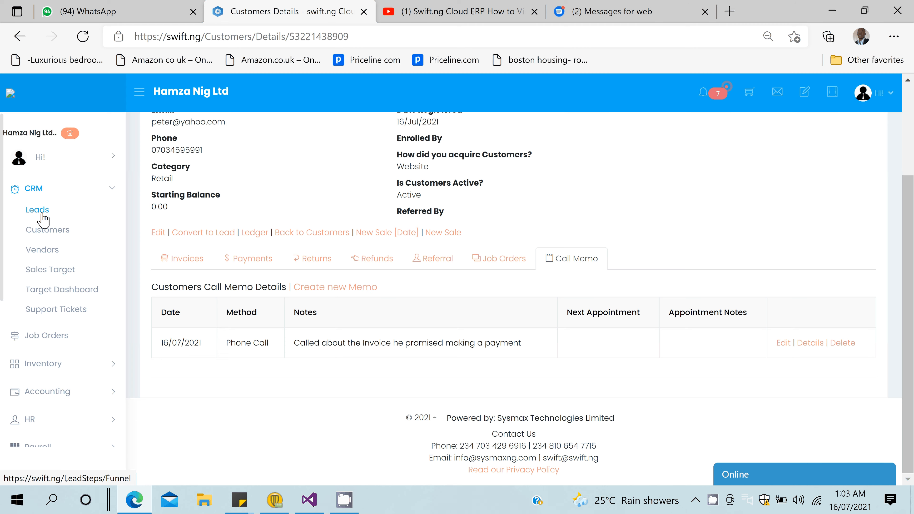
click(37, 210)
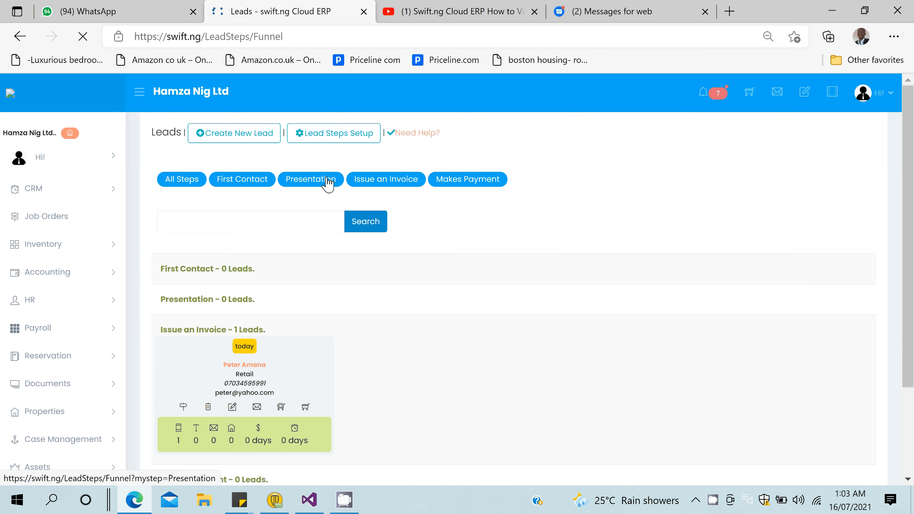
scroll(174, 326, down, 3)
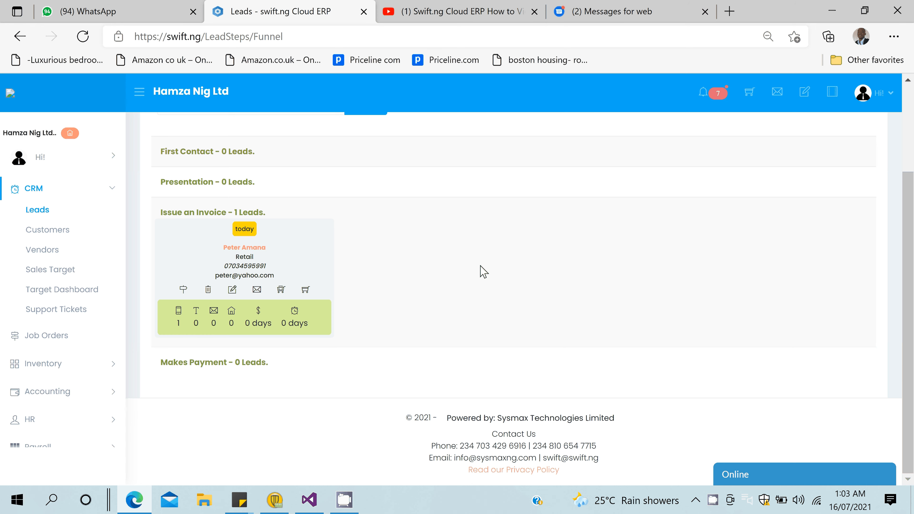
scroll(484, 271, up, 1)
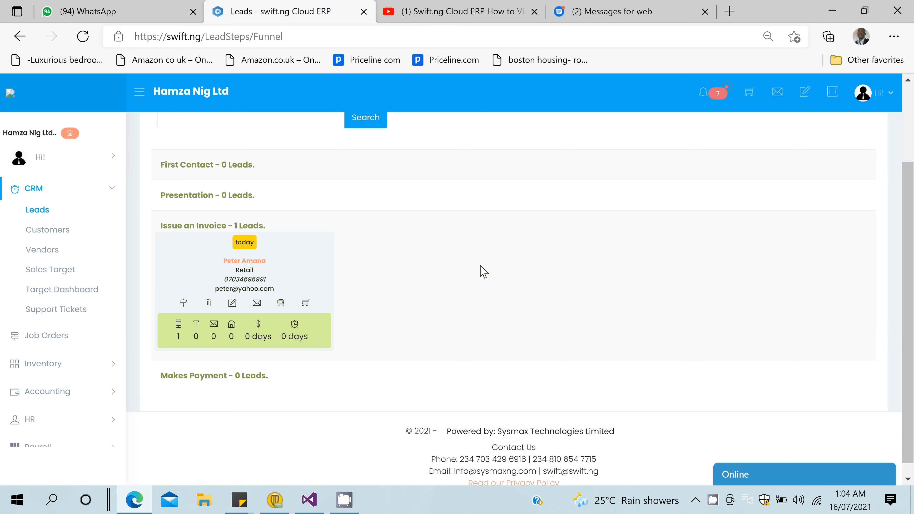
scroll(483, 272, down, 1)
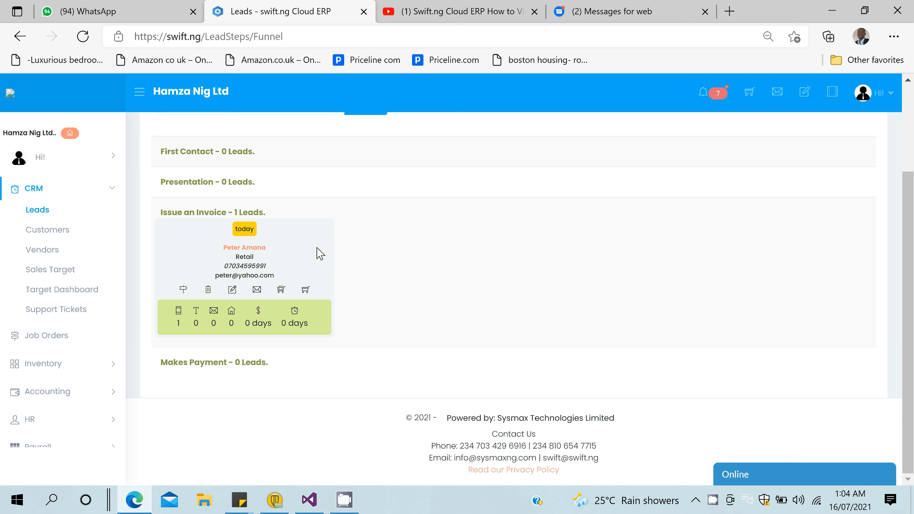
click(50, 231)
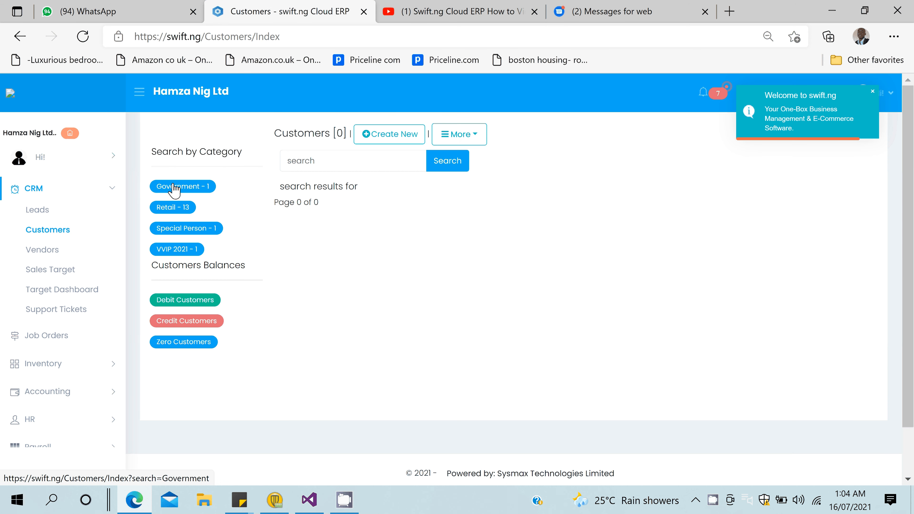
Filter customers by Government, then by Retail, and scroll through the 13 retail customers.
click(174, 188)
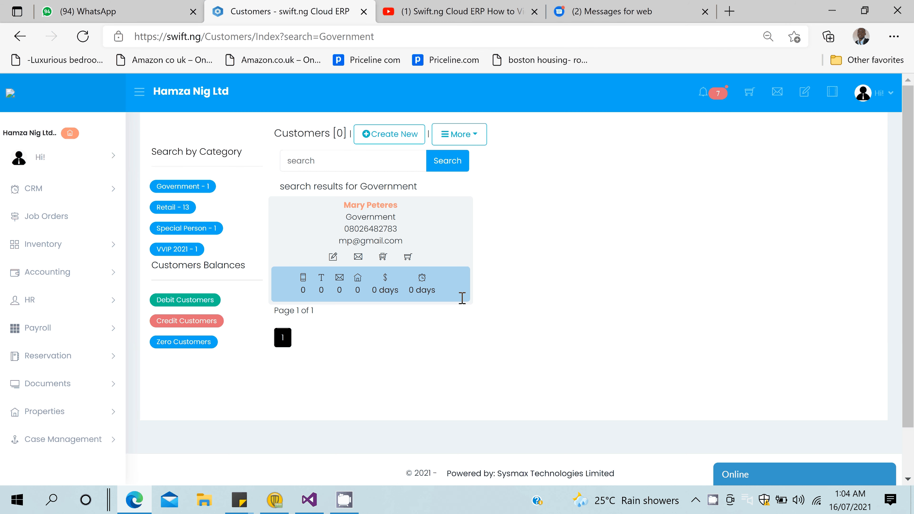
click(181, 207)
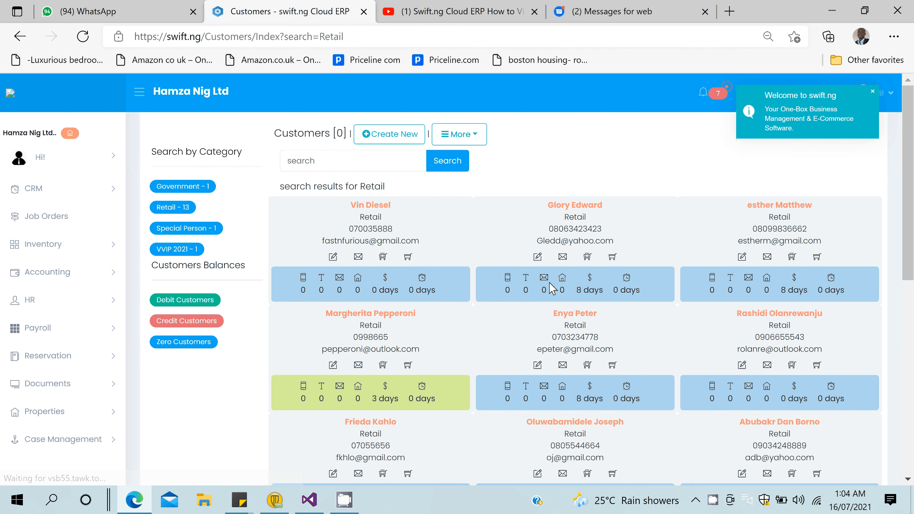
scroll(553, 288, down, 4)
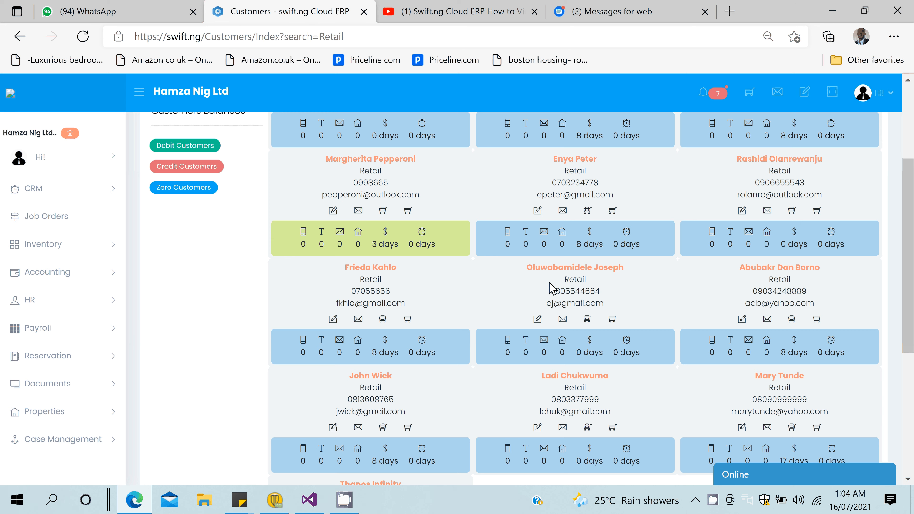
scroll(553, 288, up, 4)
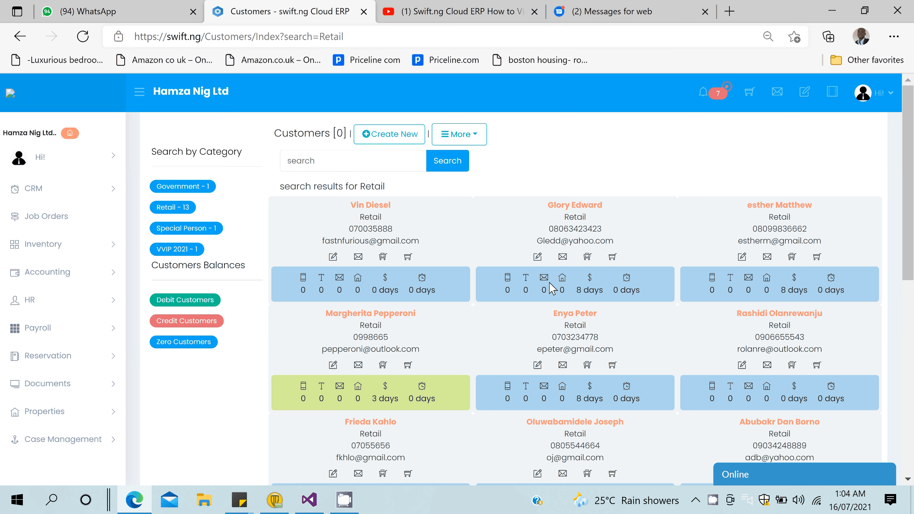
scroll(908, 196, down, 3)
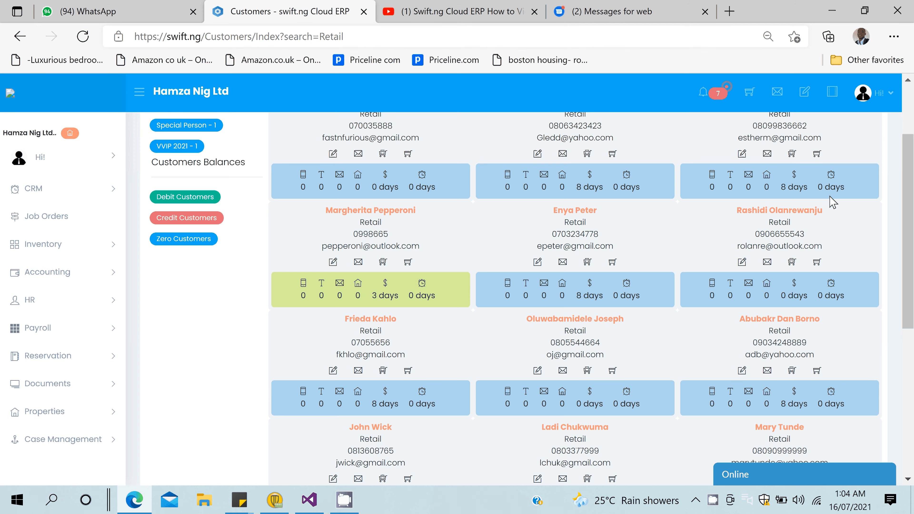
scroll(833, 202, up, 3)
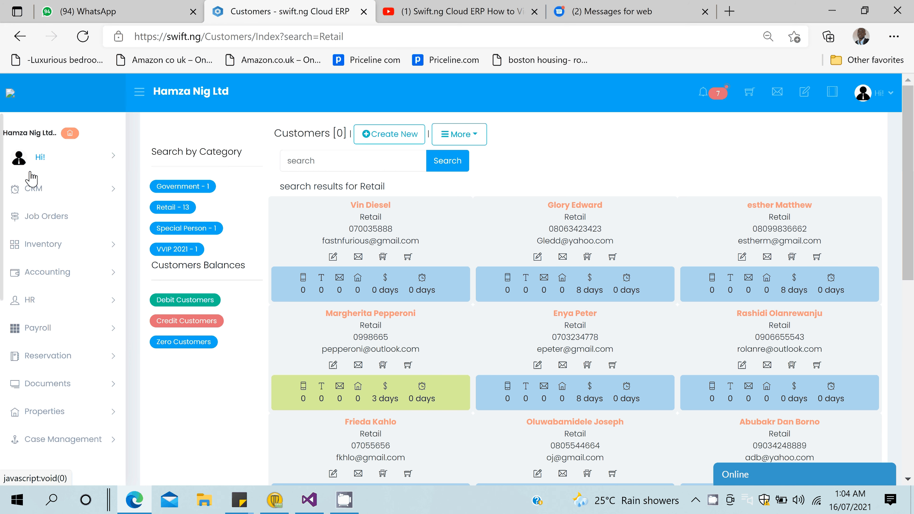
Open the unfiltered Customers list, then the Leads funnel showing one lead at Issue an Invoice.
click(31, 187)
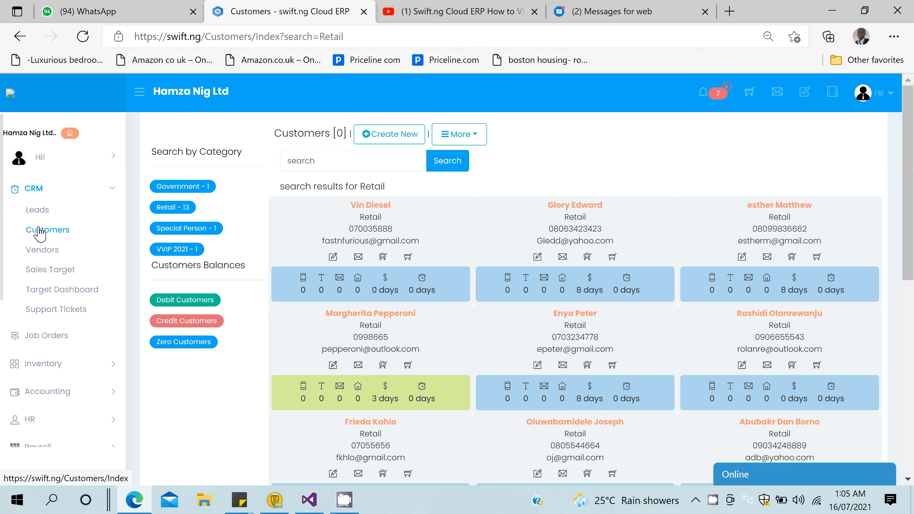
click(39, 232)
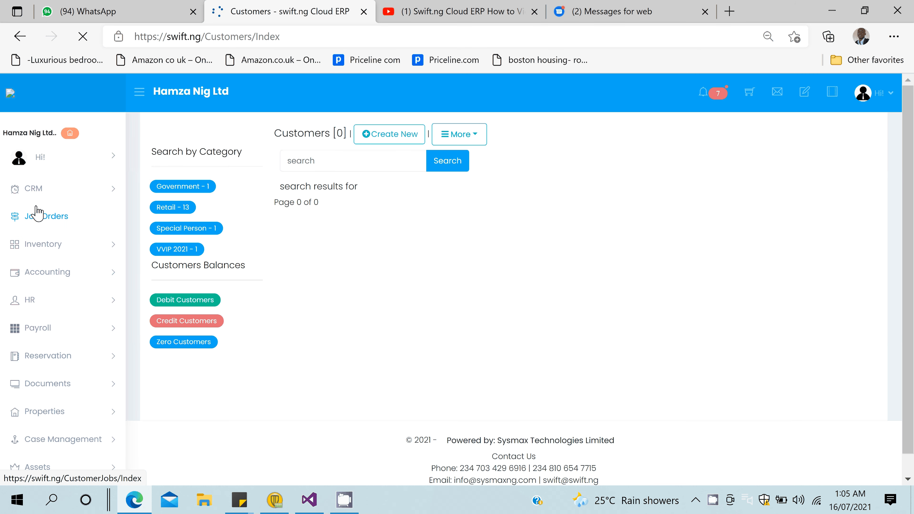
click(38, 190)
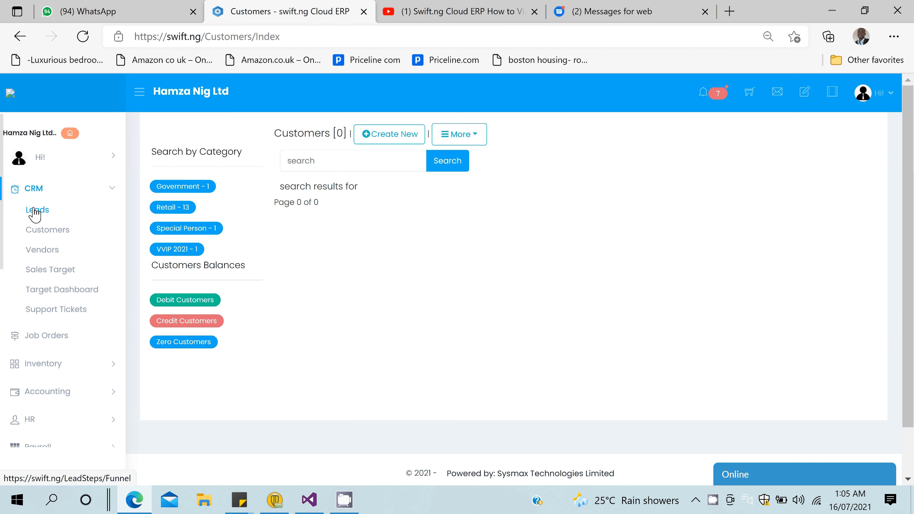
click(35, 213)
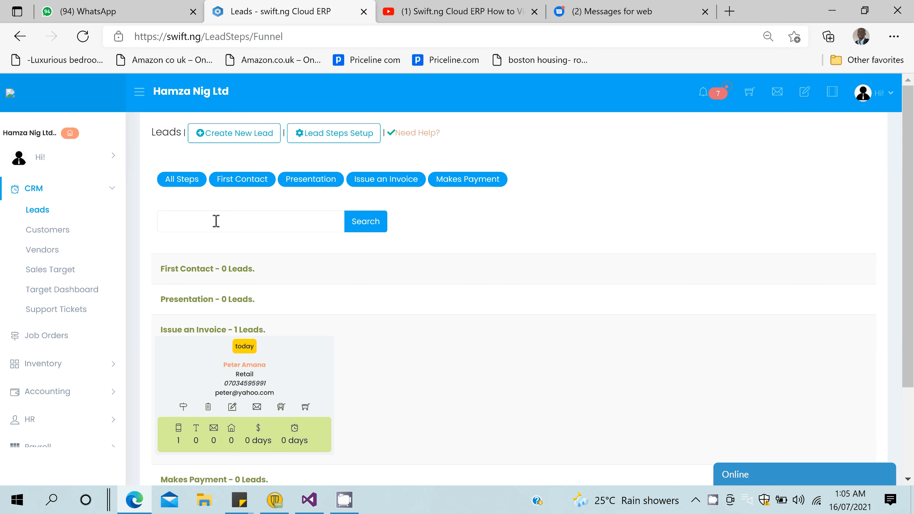
scroll(470, 356, down, 3)
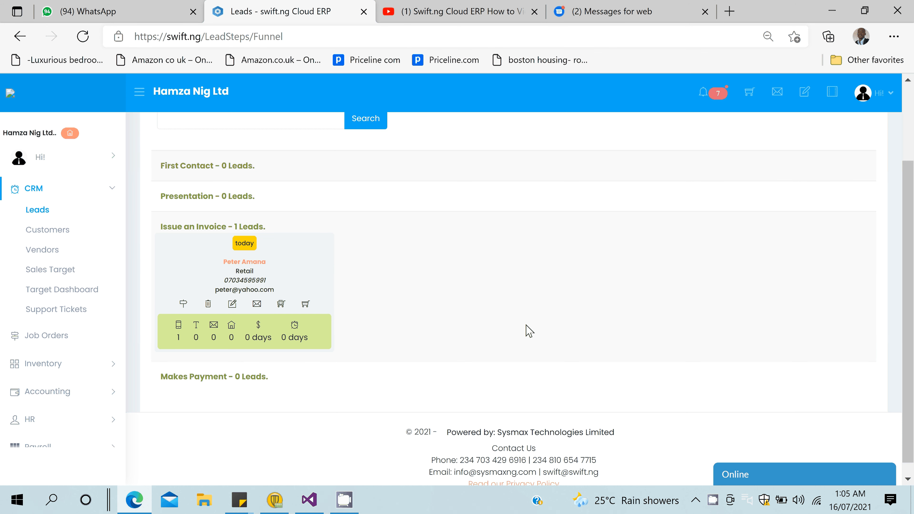
scroll(529, 331, up, 3)
scroll(529, 331, down, 2)
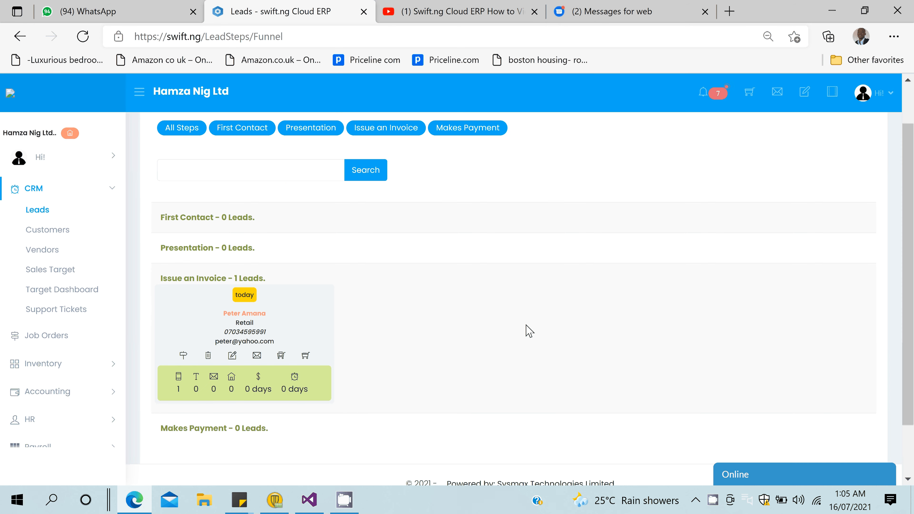